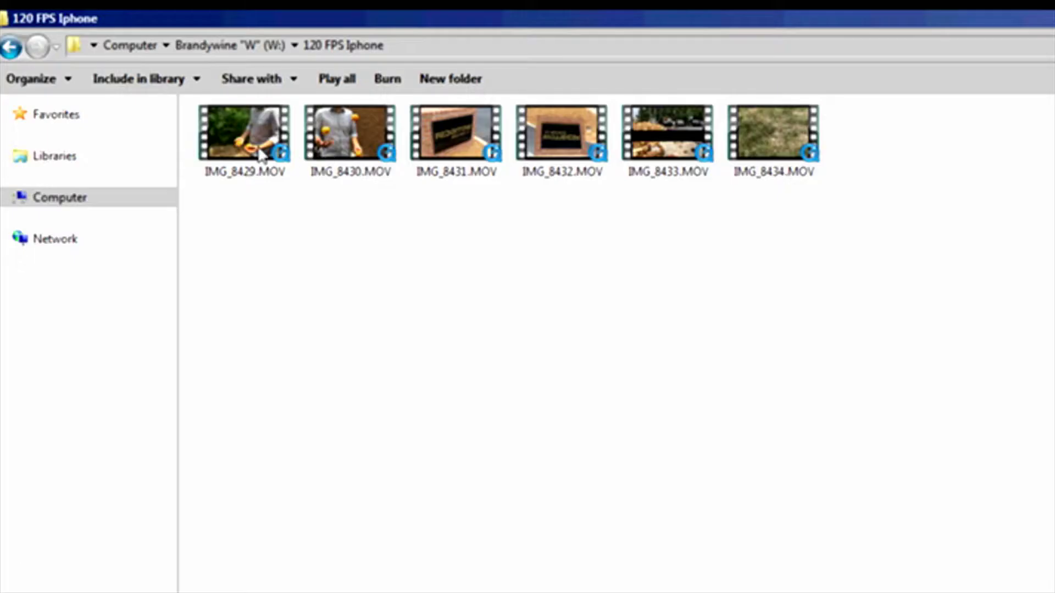
# Check the 120 fps details of IMG_8429.MOV in the 120 FPS Iphone folder and open it
pyautogui.moveTo(254, 154)
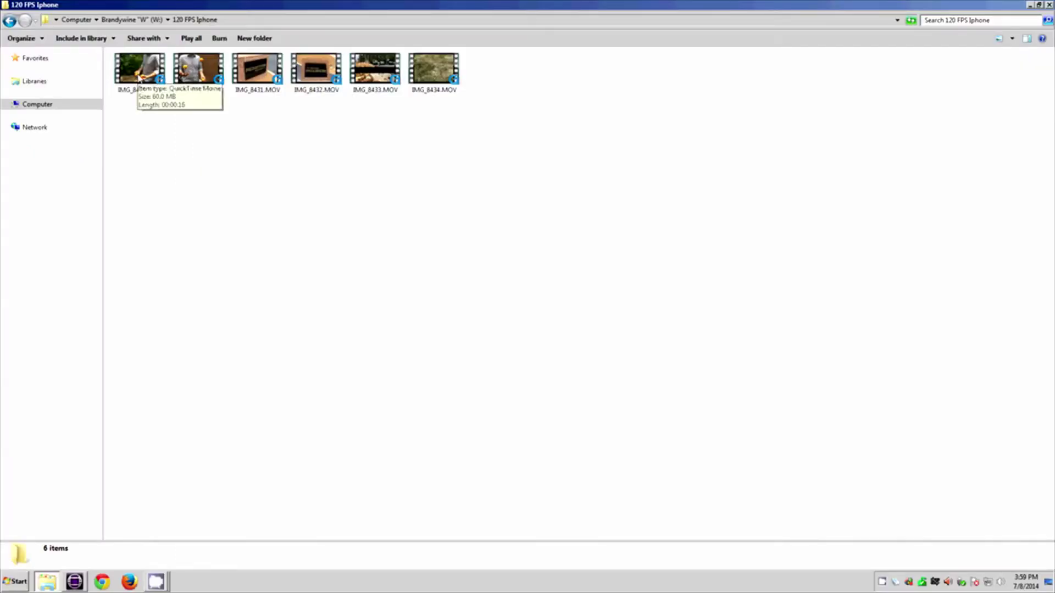
pyautogui.click(139, 78)
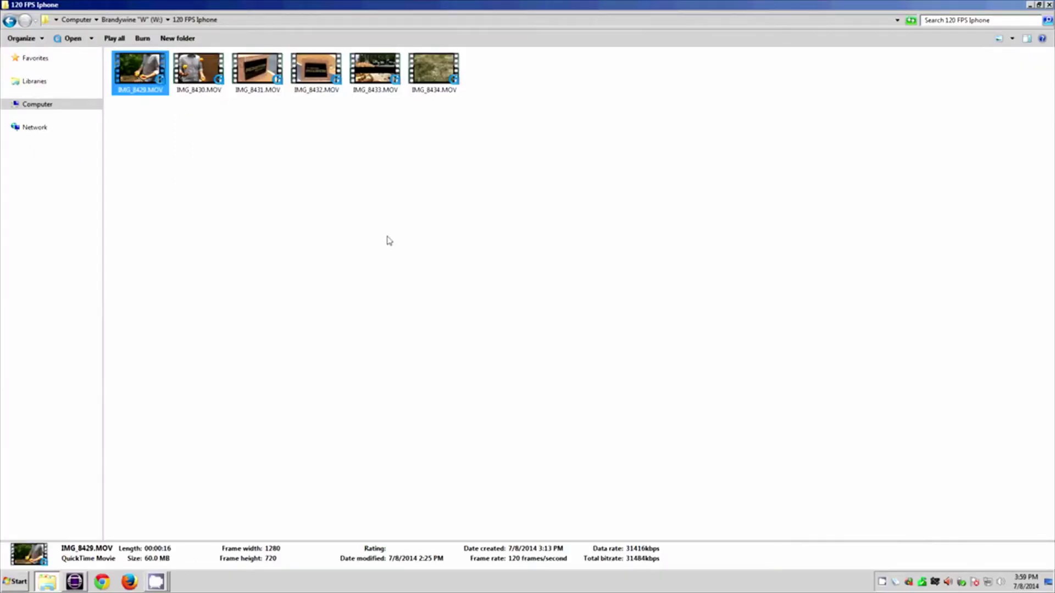
pyautogui.press('Return')
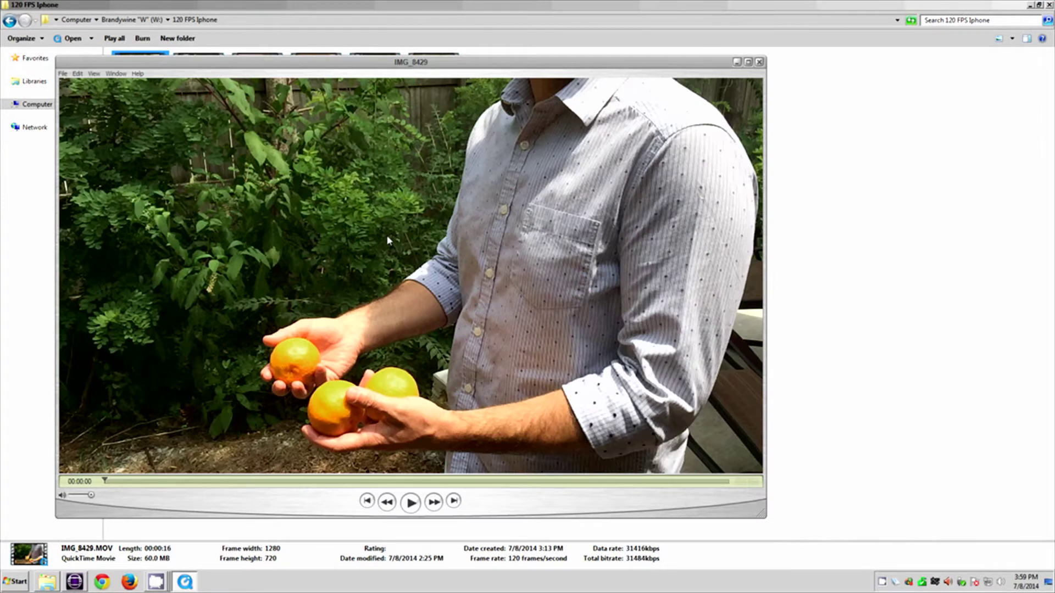
# Show the Movie Inspector in QuickTime Player to check IMG_8429's properties
pyautogui.click(116, 73)
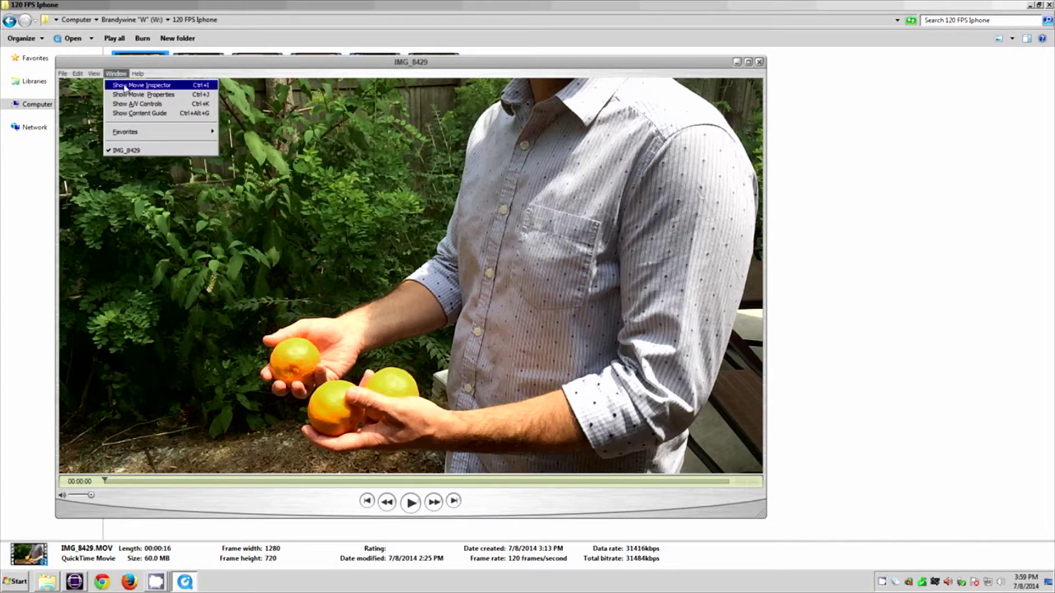
pyautogui.click(131, 83)
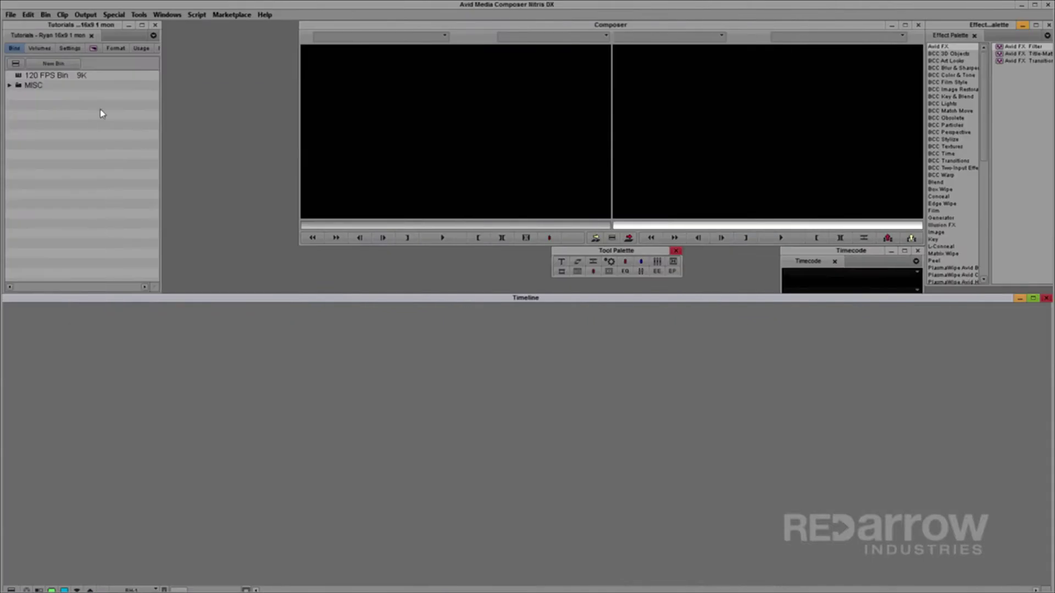
# Confirm the project type is 720p/23.976 under Format, then return to the Bins list
pyautogui.click(114, 51)
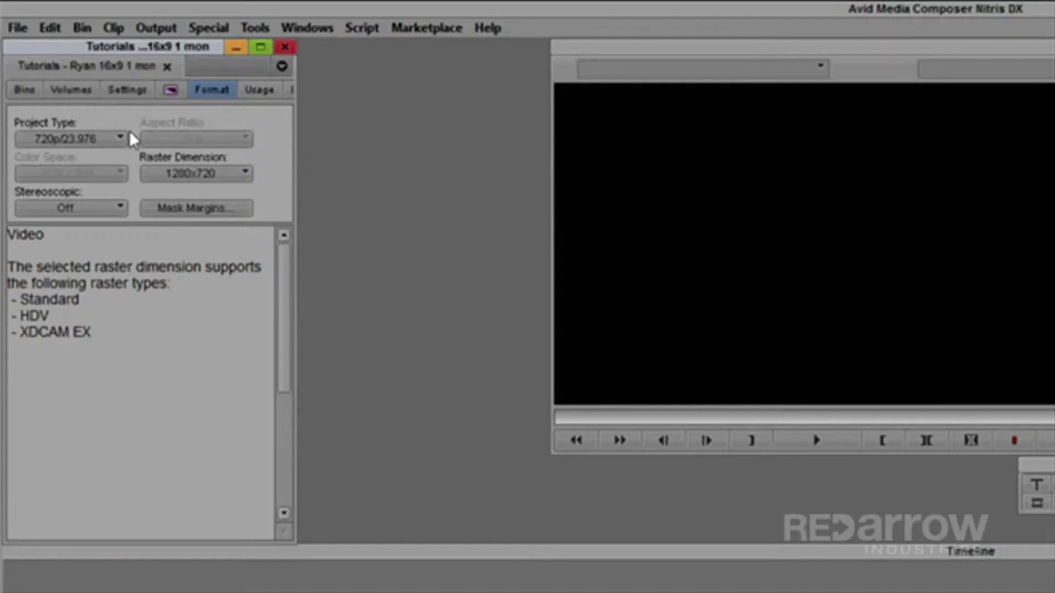
pyautogui.click(113, 144)
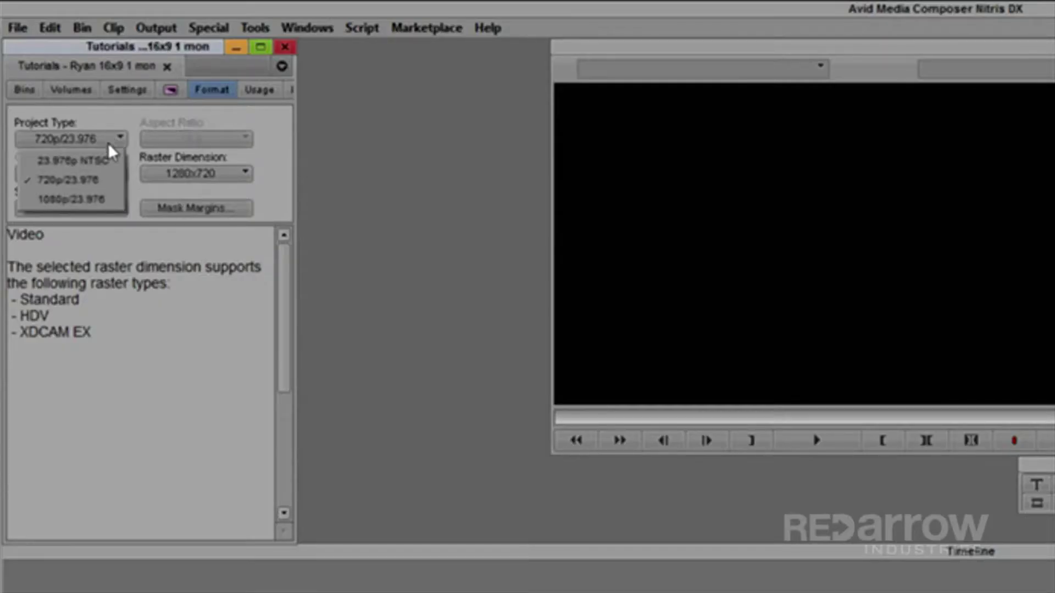
pyautogui.click(124, 134)
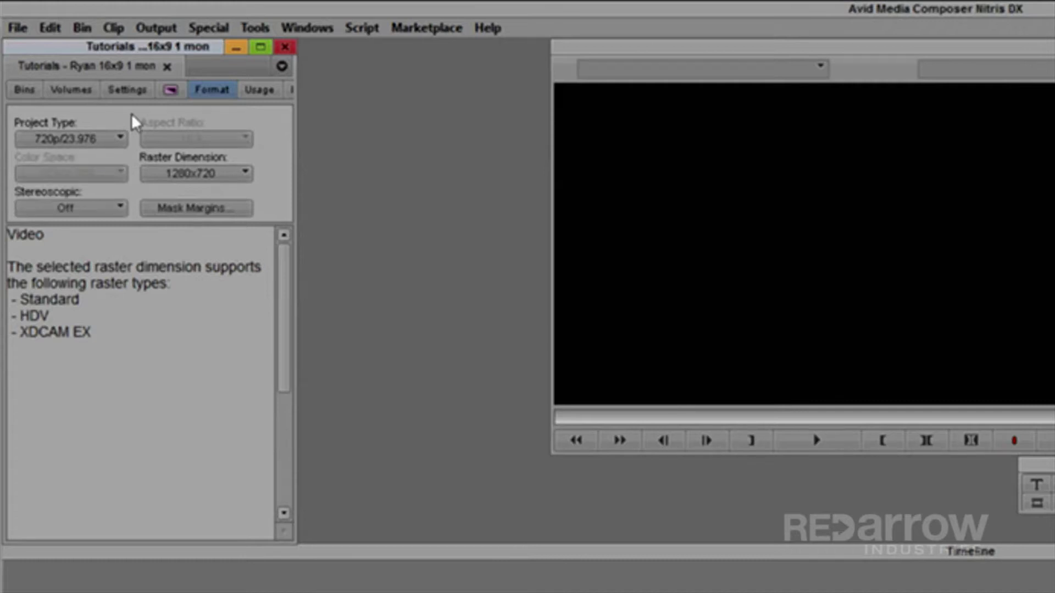
pyautogui.click(31, 92)
# Open 120 FPS Bin and AMA-link the six 120 fps MOV files into it
pyautogui.doubleClick(34, 140)
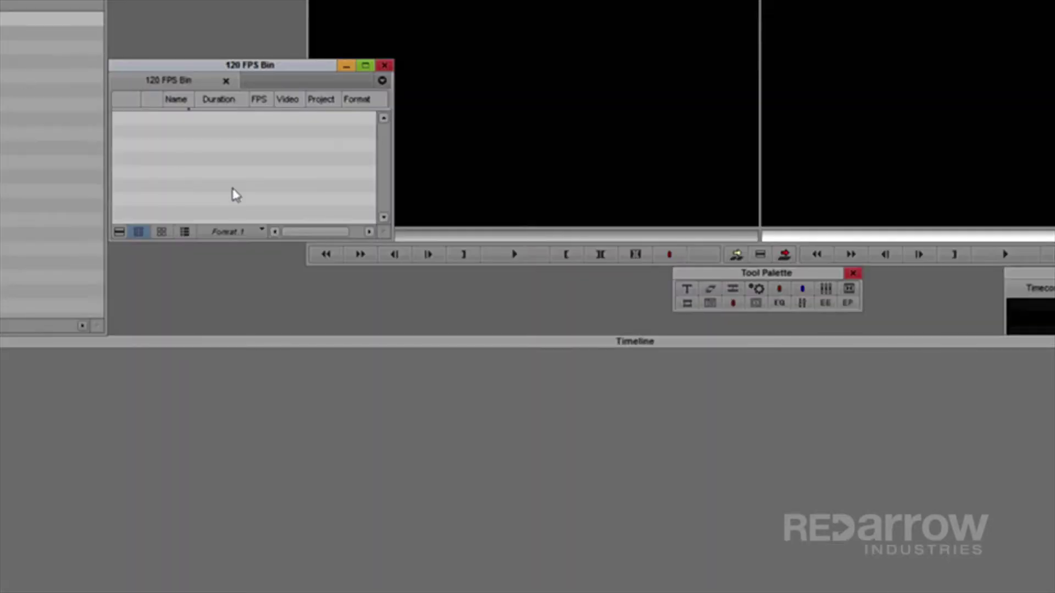
pyautogui.rightClick(236, 195)
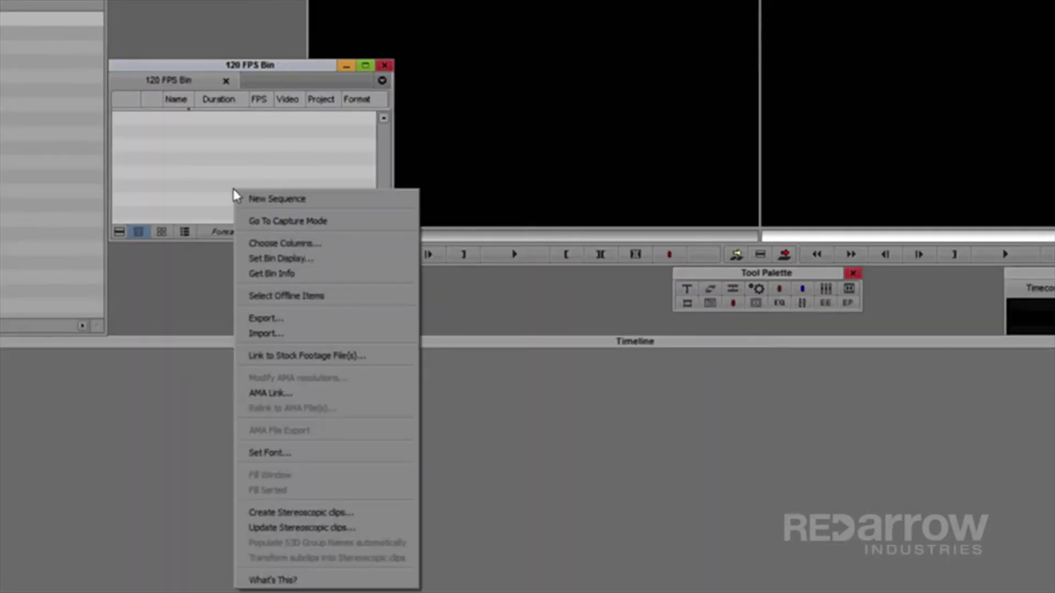
pyautogui.click(270, 394)
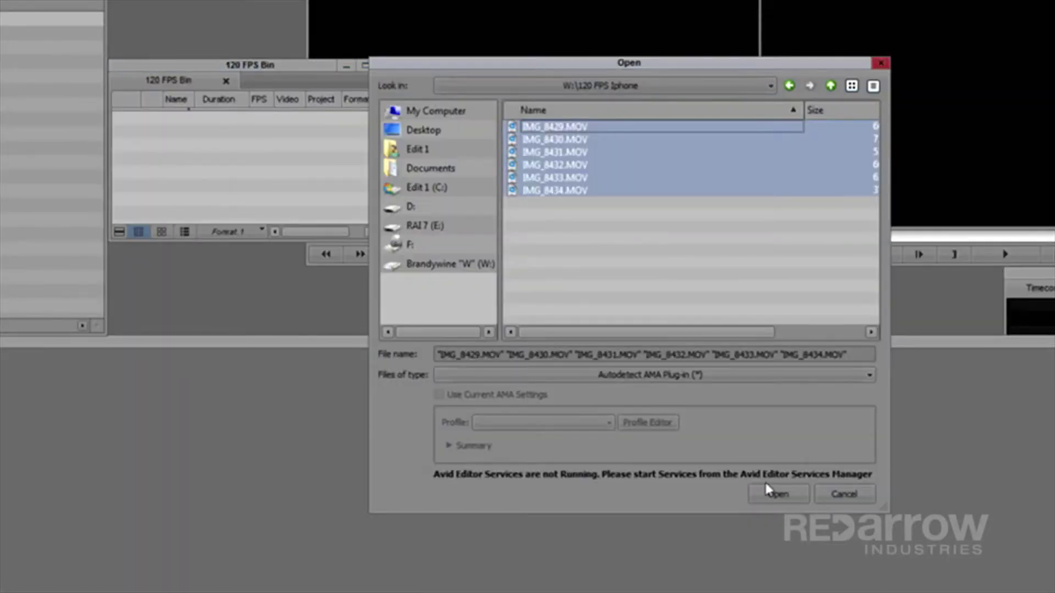
pyautogui.click(769, 491)
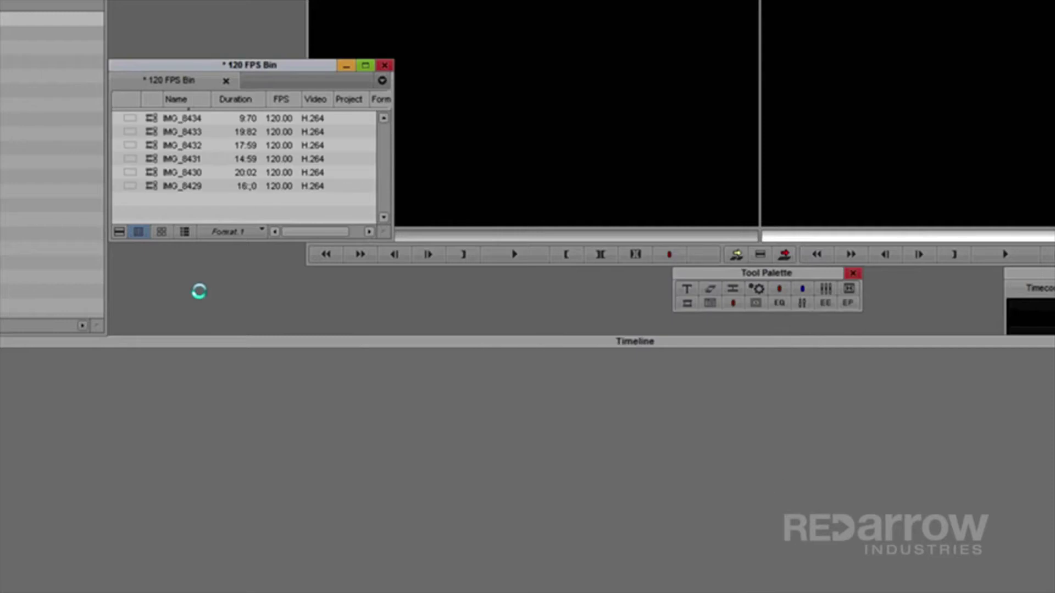
# Preview IMG_8429 in the source monitor by scrubbing, then clear the monitor
pyautogui.doubleClick(151, 188)
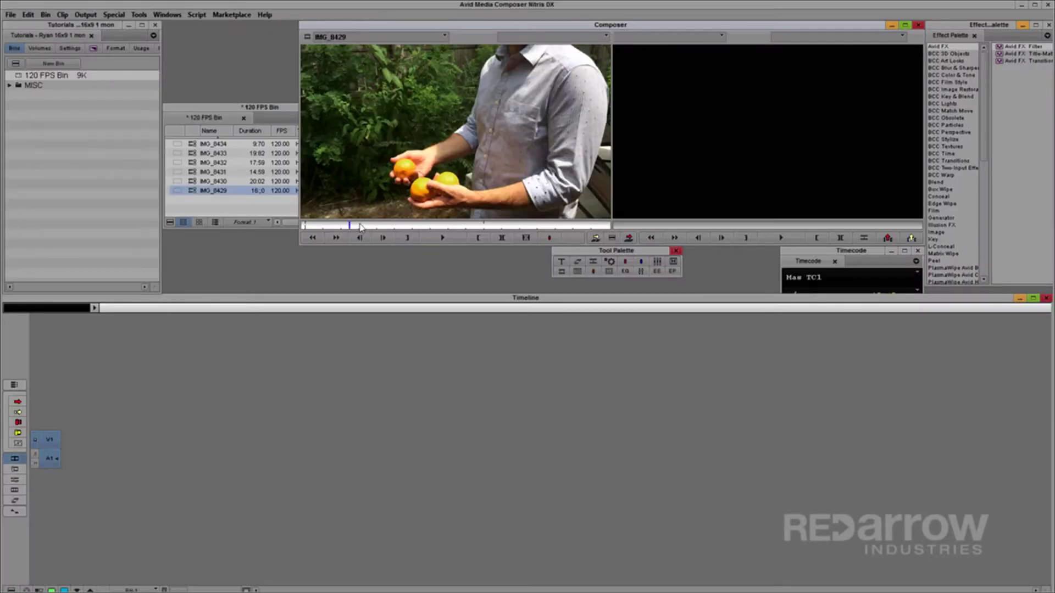
pyautogui.moveTo(360, 227); pyautogui.dragTo(461, 227)
pyautogui.click(330, 36)
pyautogui.click(333, 47)
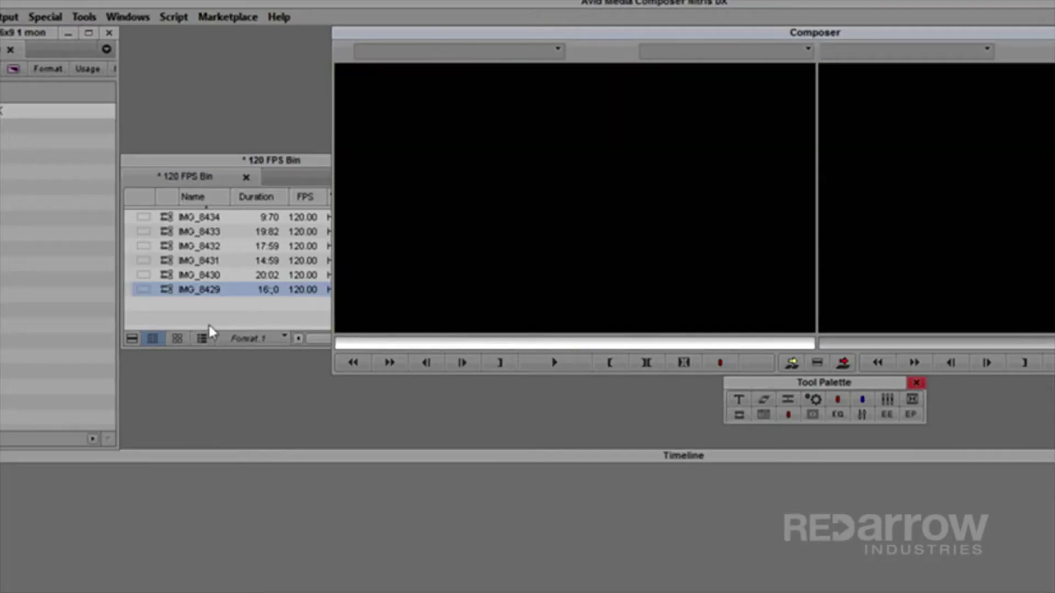
pyautogui.click(209, 325)
# Select all six clips, mark the whole sequence, and render its six effects with Render In/Out
pyautogui.hotkey('ctrl', 'a')
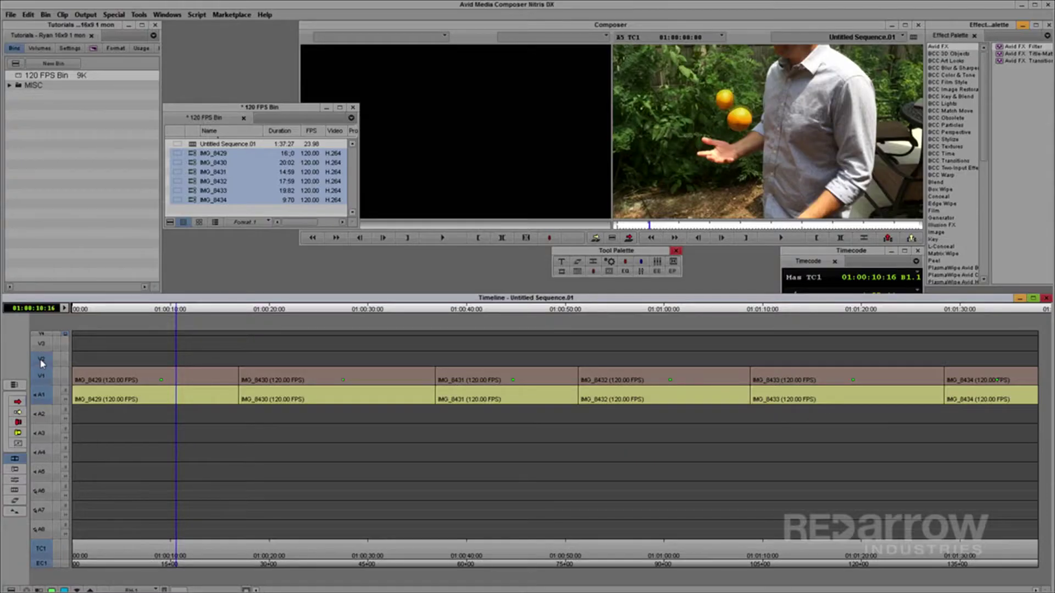
pyautogui.press('i')
pyautogui.press('t')
pyautogui.rightClick(216, 369)
pyautogui.click(270, 158)
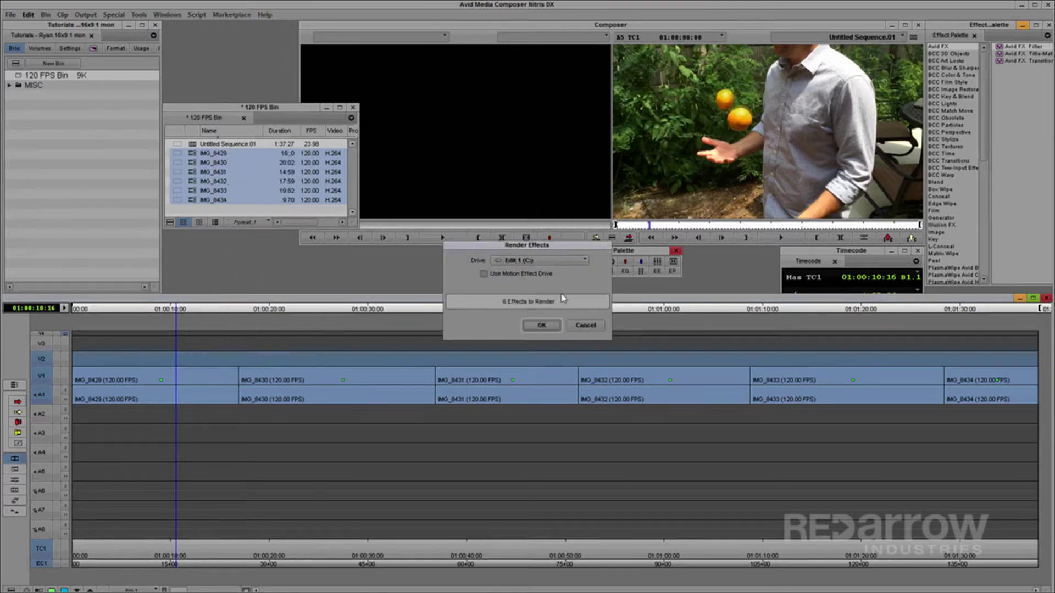
pyautogui.click(542, 326)
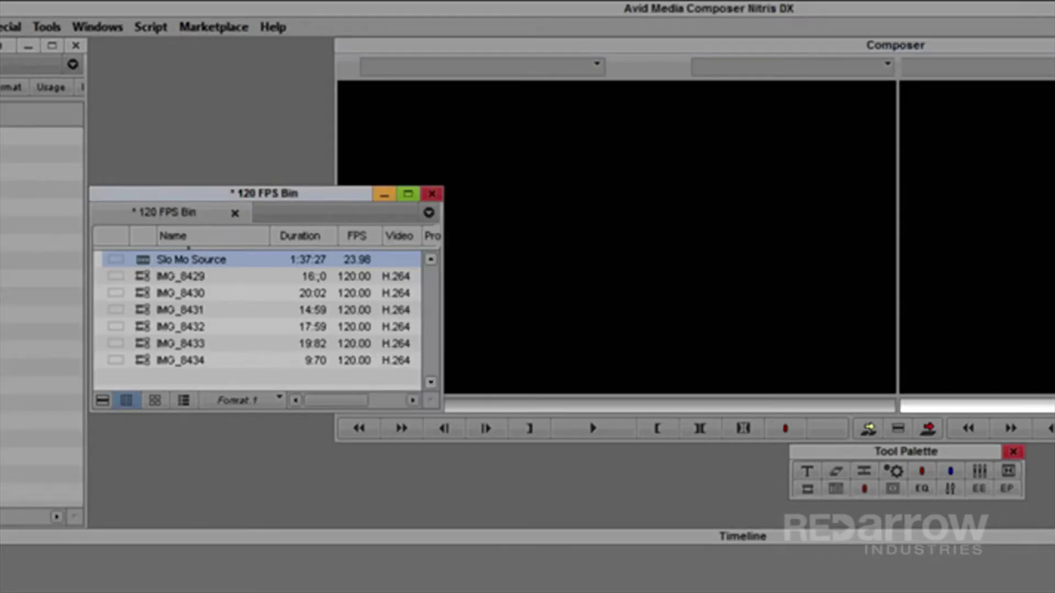
# Load Slo Mo Source and edit the IMG_8429 shot into a new sequence
pyautogui.press('Return')
pyautogui.click(373, 407)
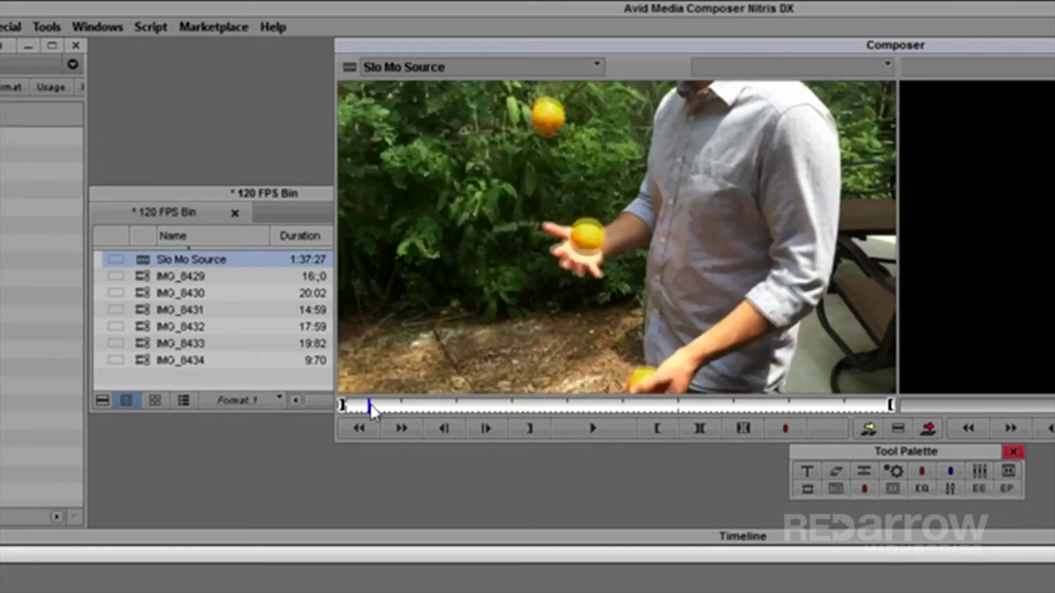
pyautogui.press('b')
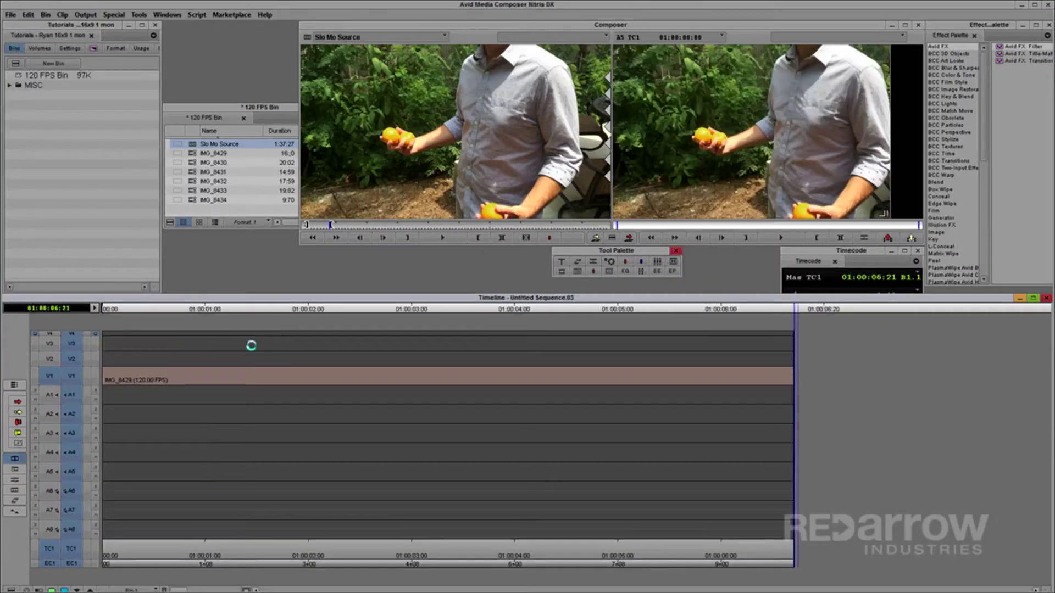
pyautogui.click(274, 405)
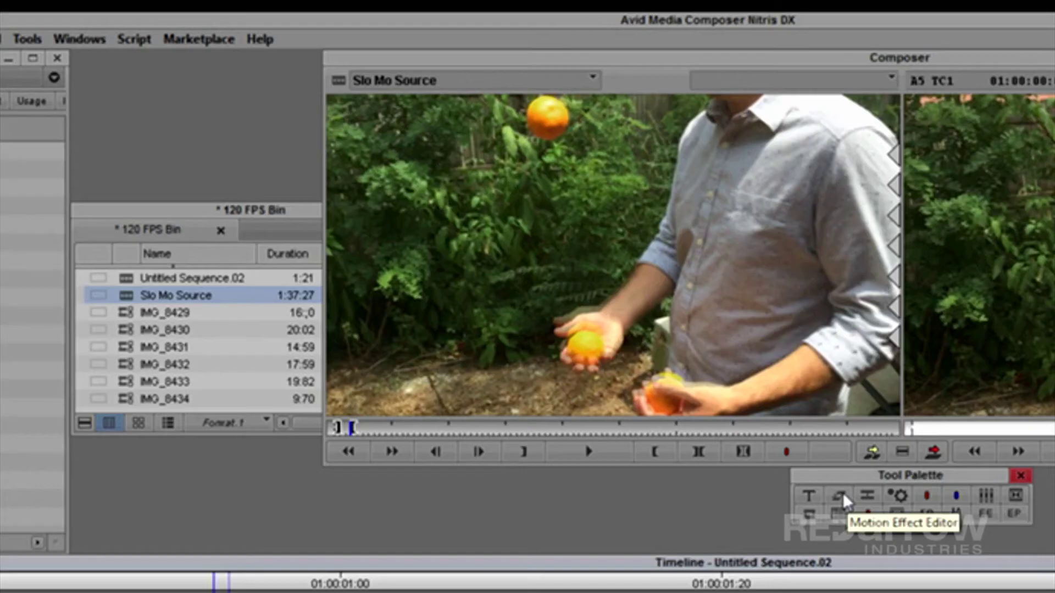
# Promote the clip's motion effect to a Timewarp with Both Fields interpolation
pyautogui.click(576, 261)
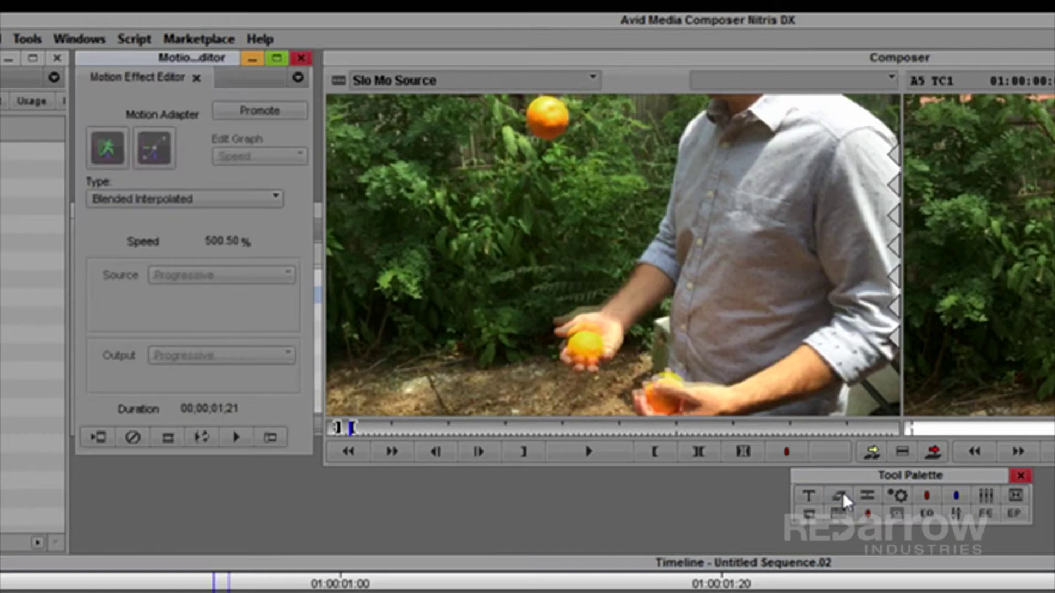
pyautogui.click(274, 111)
pyautogui.click(214, 200)
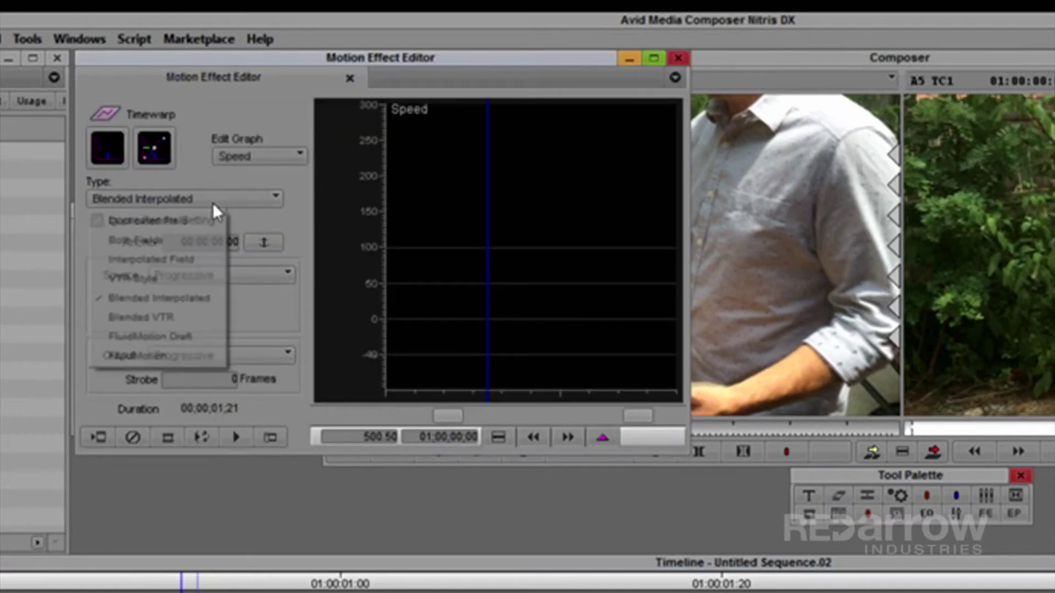
pyautogui.click(193, 242)
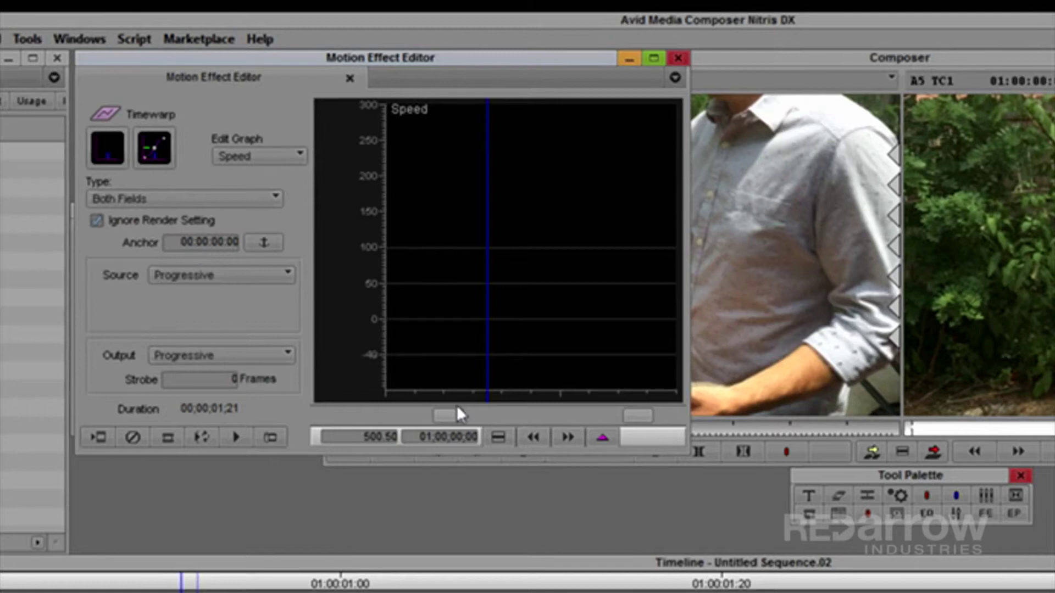
# Add an anchored speed keyframe at the clip start and set its speed to 100%
pyautogui.moveTo(457, 414); pyautogui.dragTo(395, 415)
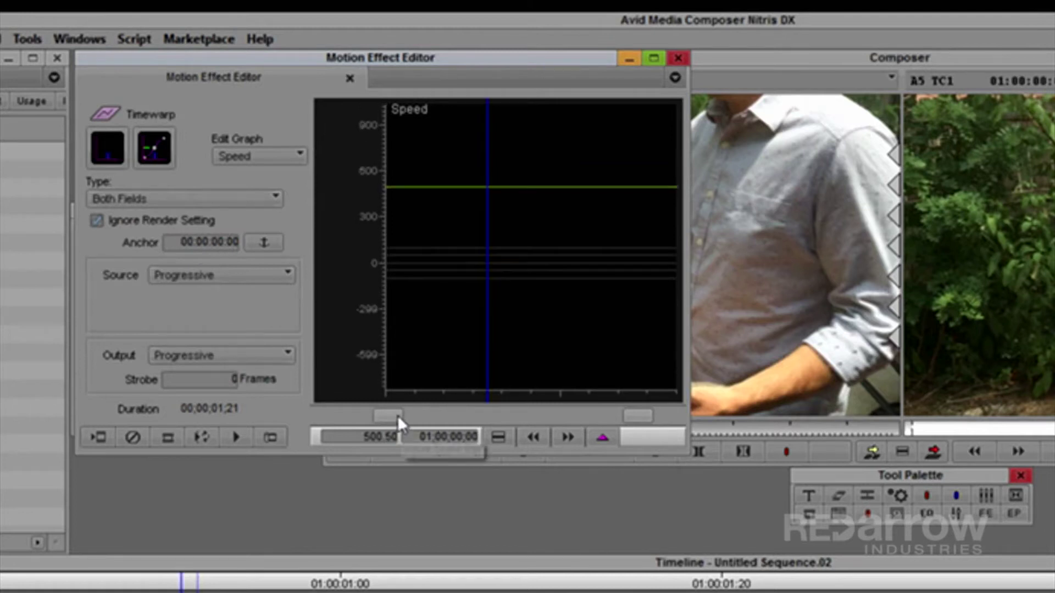
pyautogui.click(374, 219)
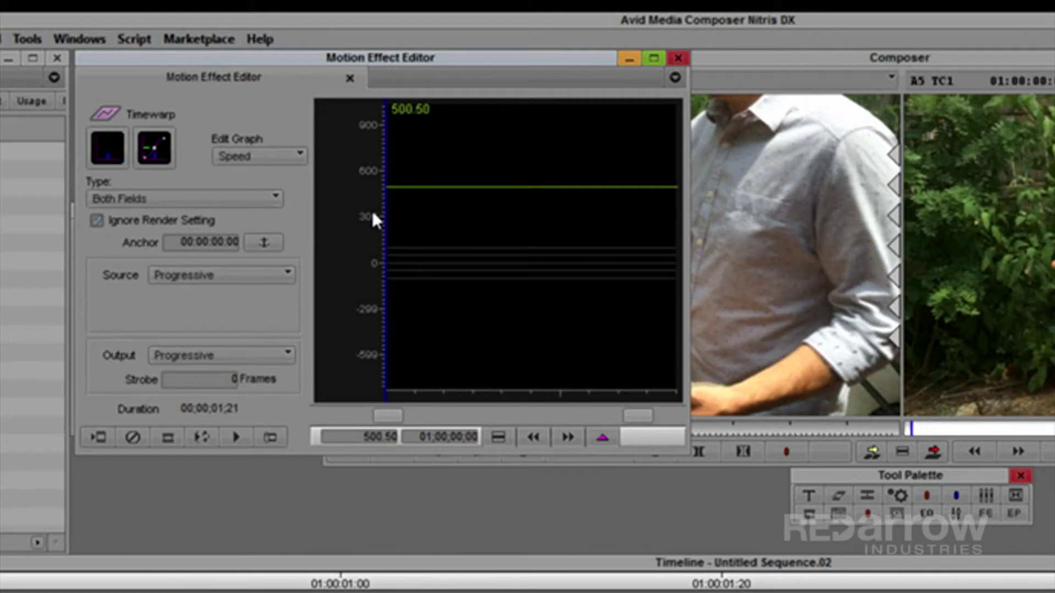
pyautogui.click(610, 437)
pyautogui.click(269, 247)
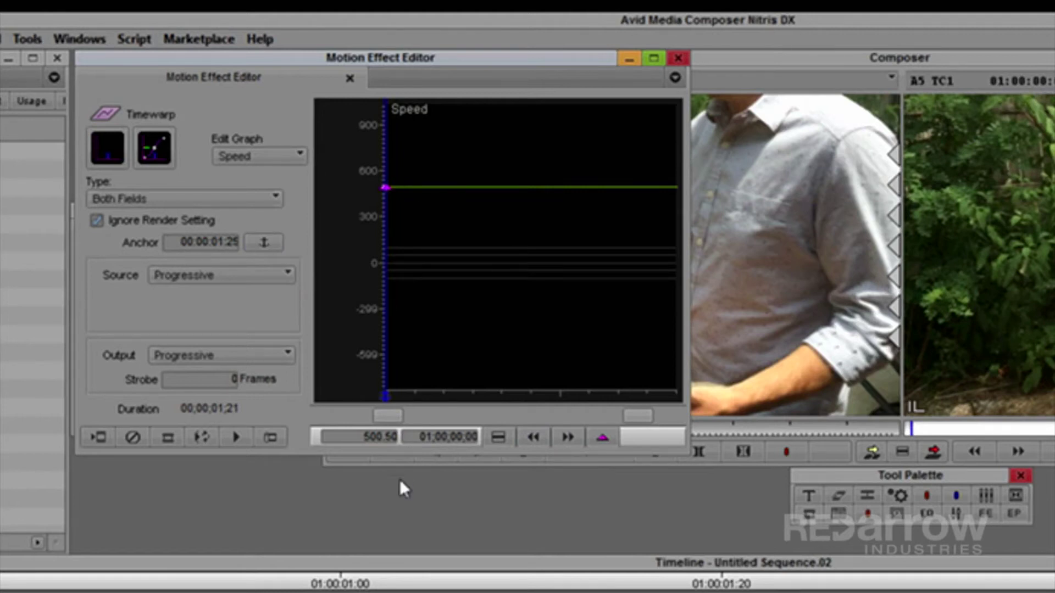
pyautogui.click(384, 436)
pyautogui.write('100')
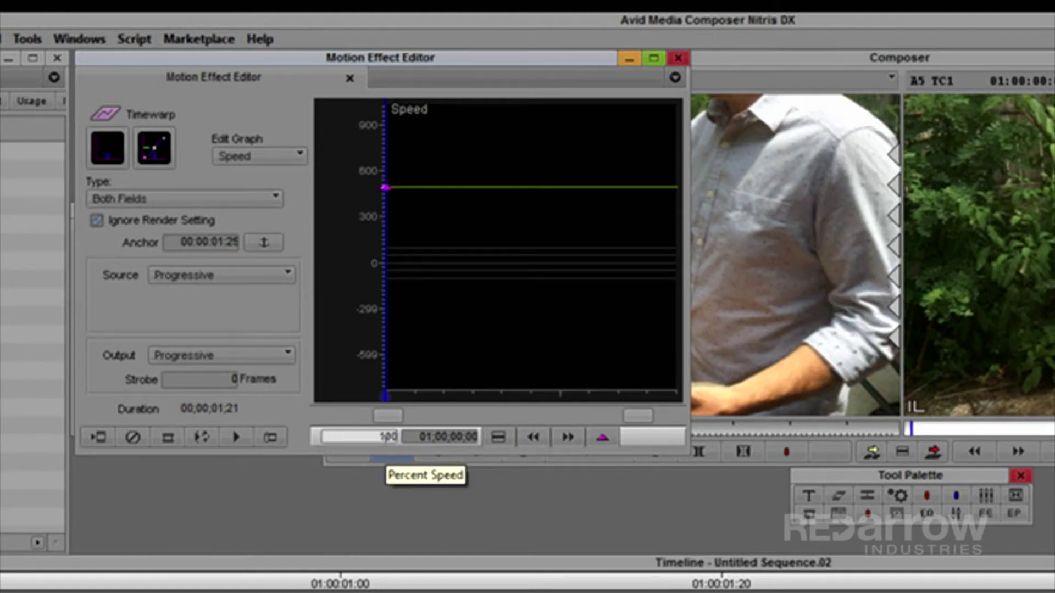
pyautogui.press('Return')
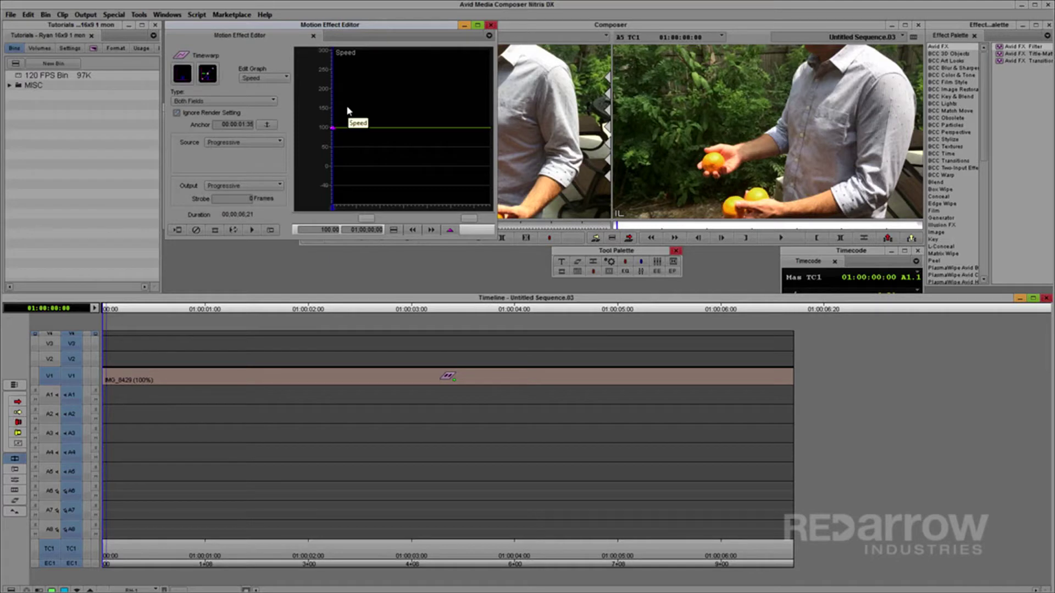
# Play the sequence, render the Timewarp with Render at Position, and scrub through to review it
pyautogui.press('space')
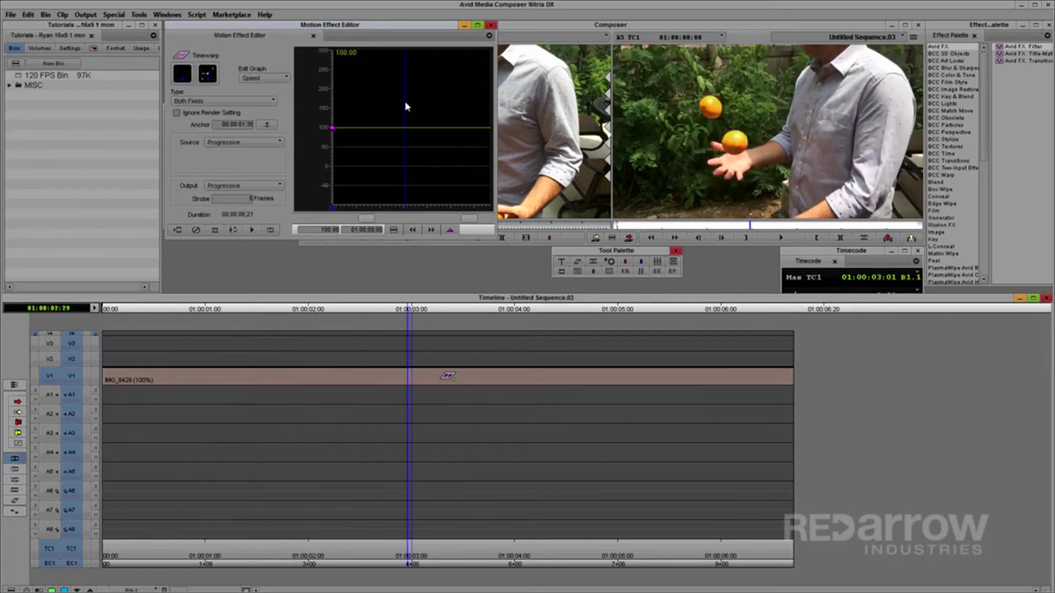
pyautogui.rightClick(152, 381)
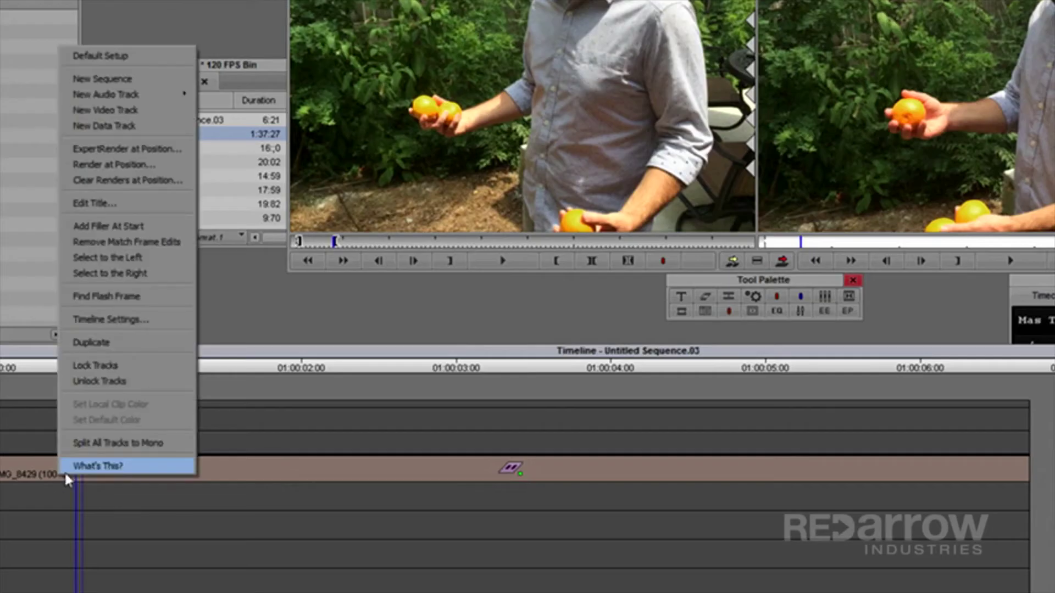
pyautogui.click(114, 164)
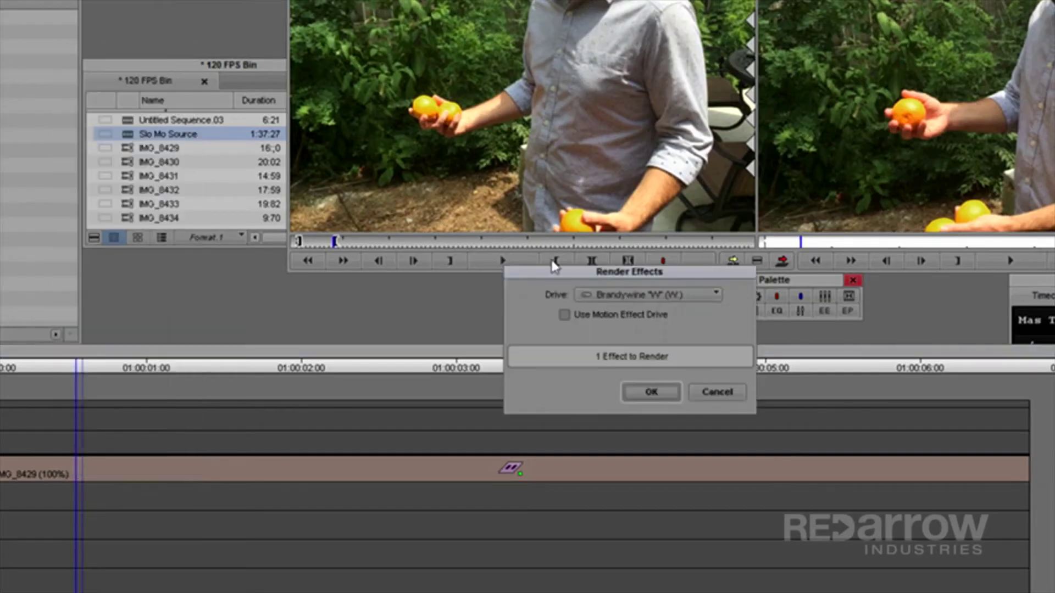
pyautogui.click(665, 387)
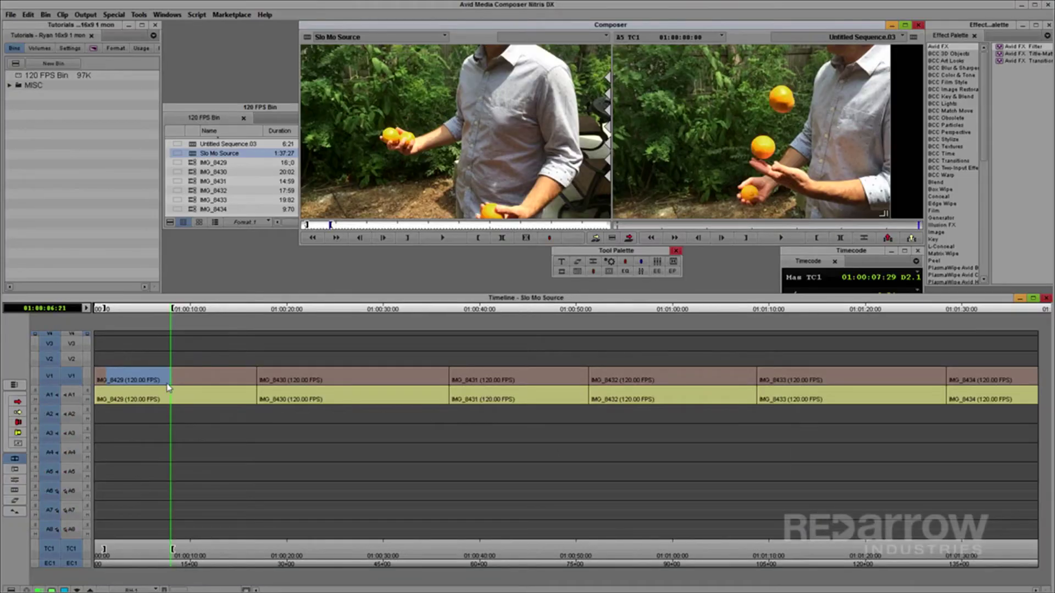
pyautogui.moveTo(168, 387); pyautogui.dragTo(592, 416)
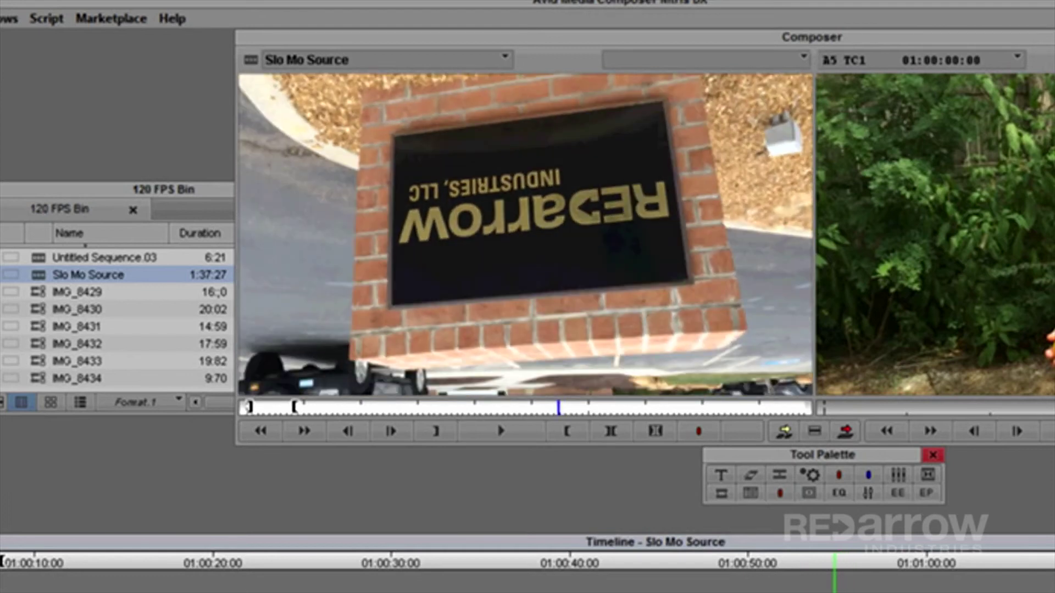
# Load Slo Mo Source from 120 FPS Bin and locate the upside-down IMG_8432 sign shot
pyautogui.press('Escape')
pyautogui.click(38, 275)
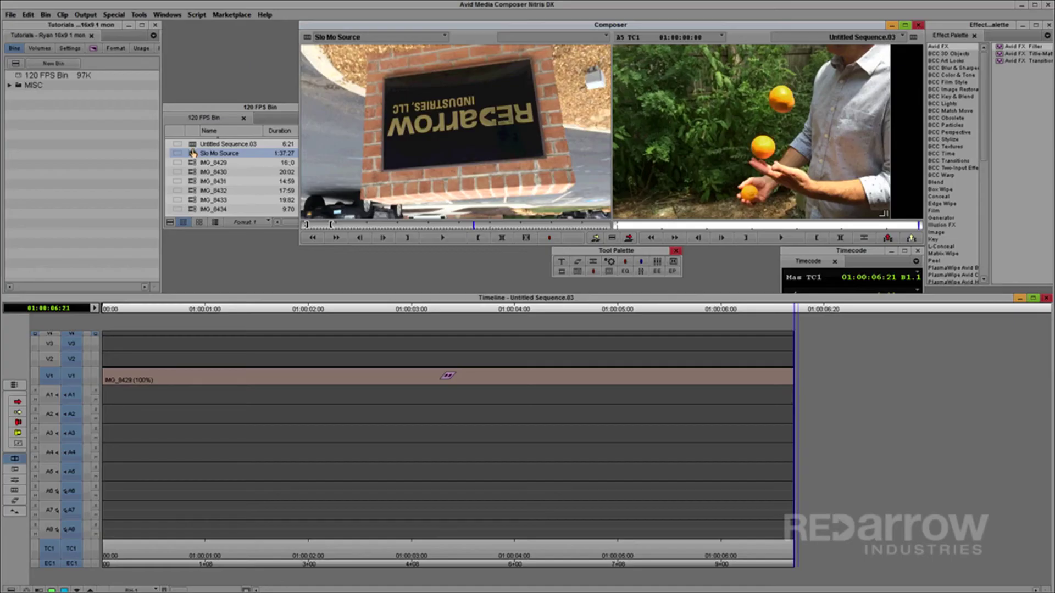
pyautogui.doubleClick(193, 155)
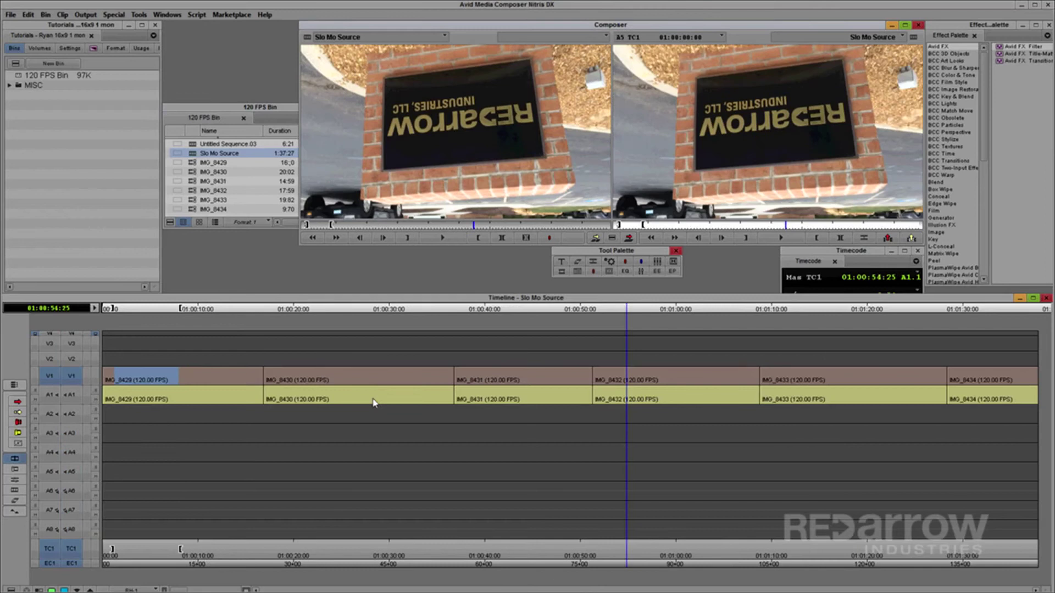
pyautogui.click(762, 386)
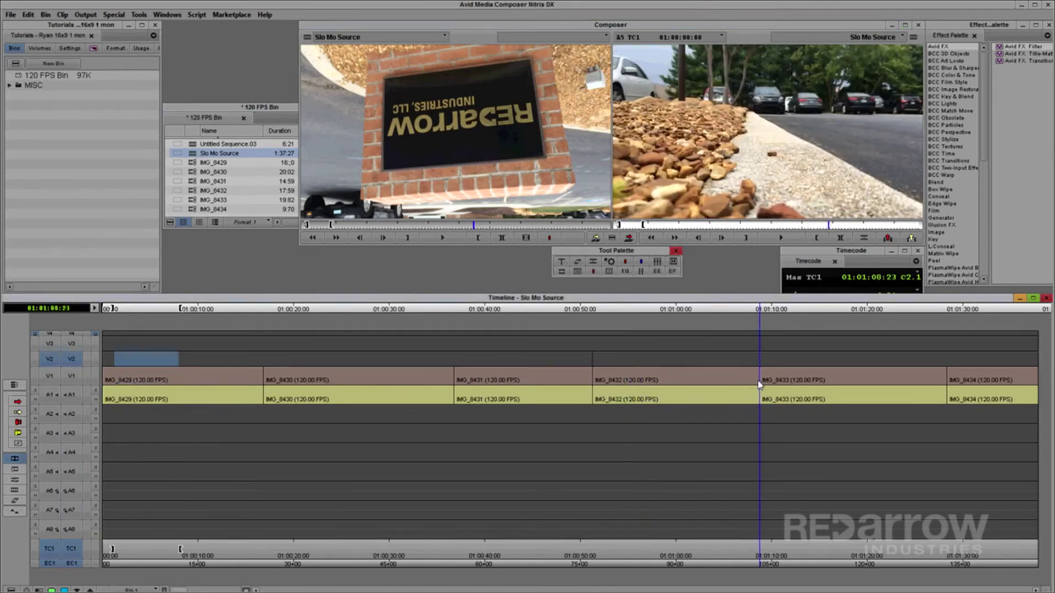
pyautogui.click(688, 384)
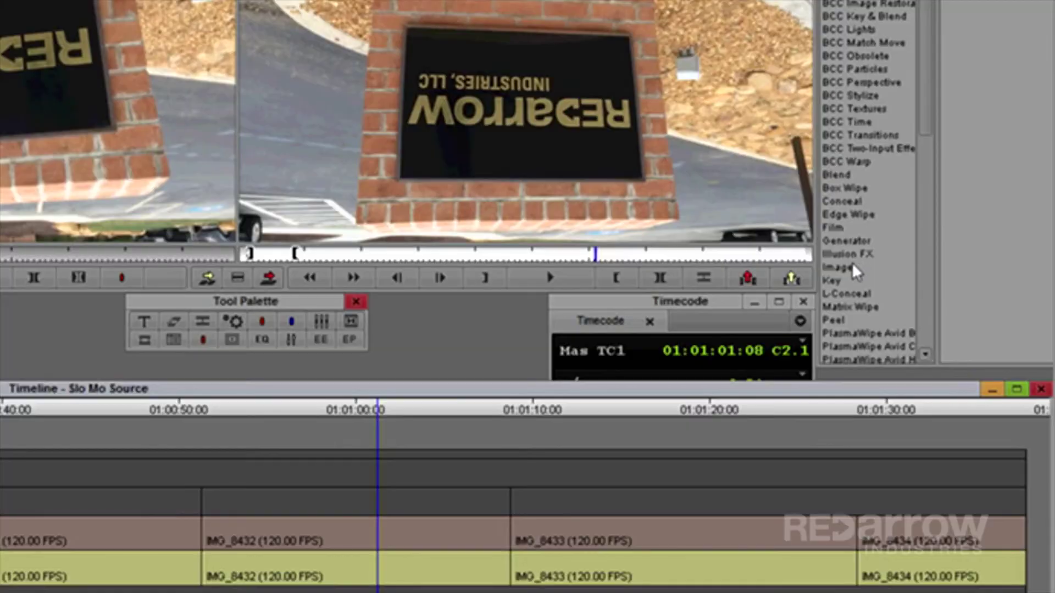
# Apply the Flip-Flop image effect to IMG_8432 and scrub to confirm the sign reads upright
pyautogui.click(935, 232)
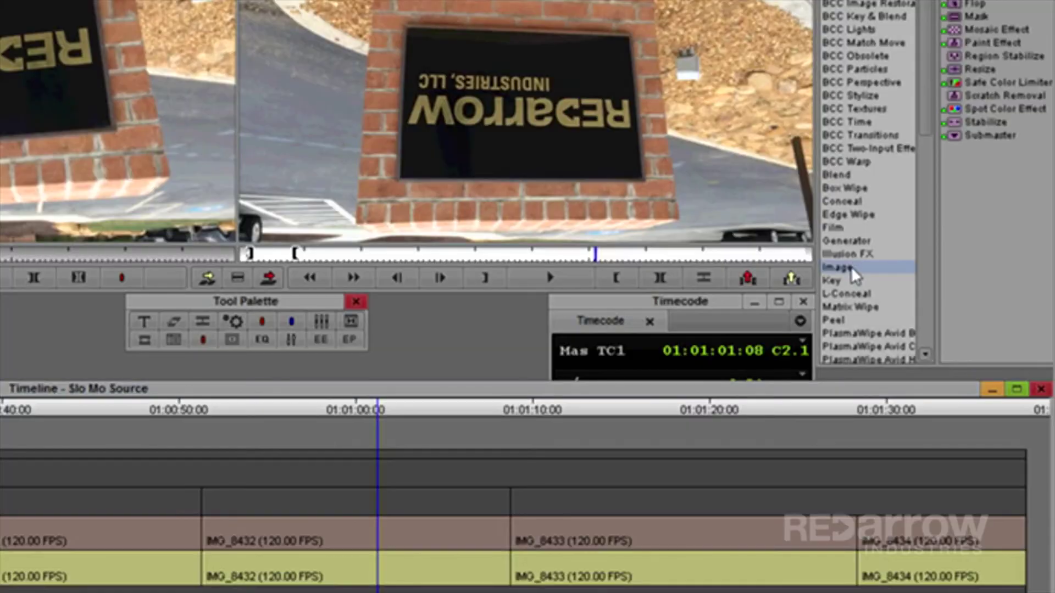
pyautogui.click(955, 3)
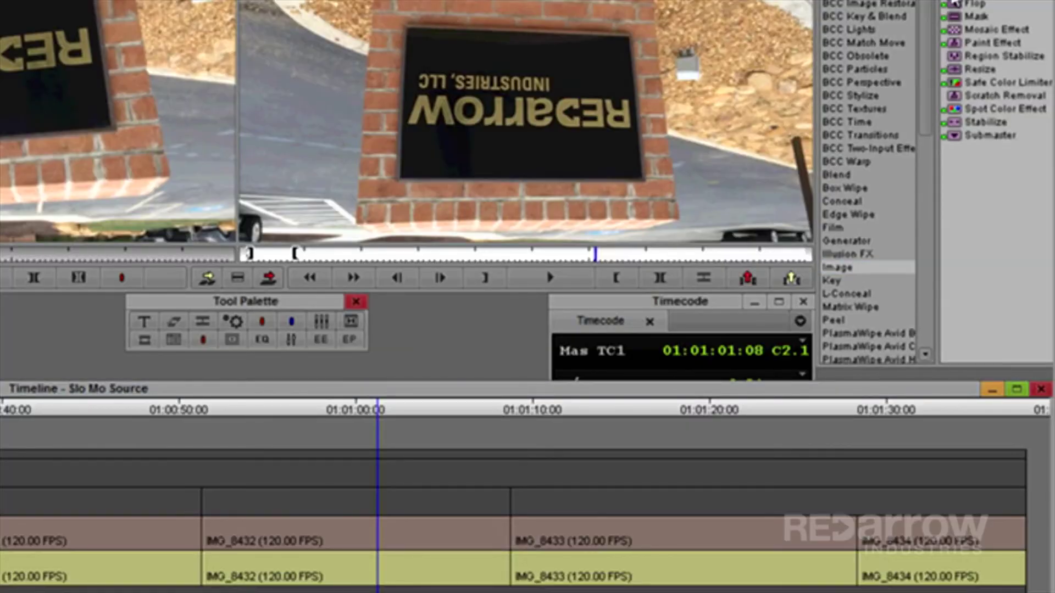
pyautogui.moveTo(967, 4); pyautogui.dragTo(335, 504)
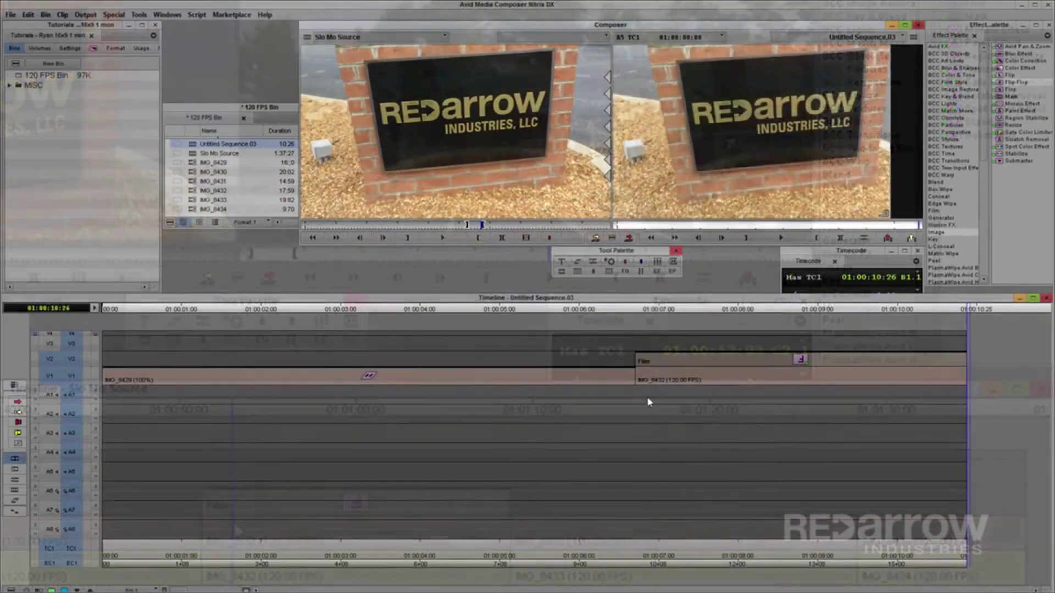
pyautogui.moveTo(648, 402); pyautogui.dragTo(723, 403)
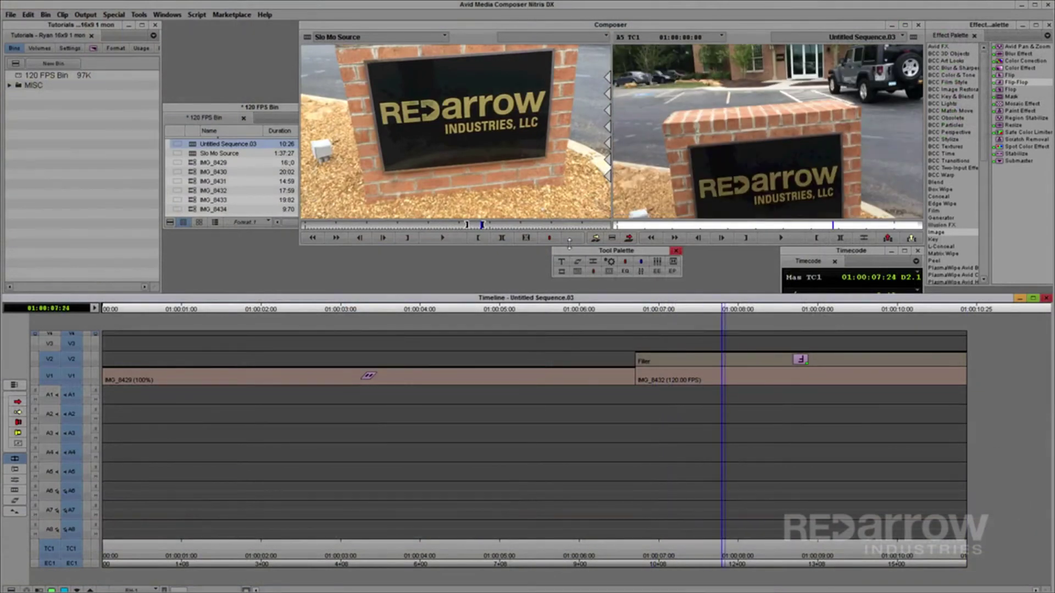